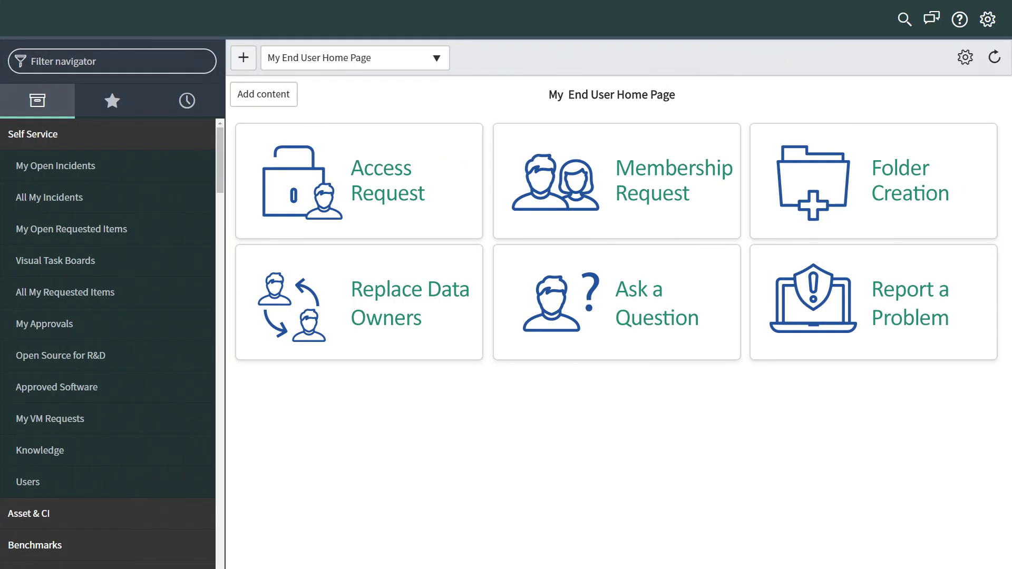
Start an access request for the new user and add the Marketing folder to it
click(442, 231)
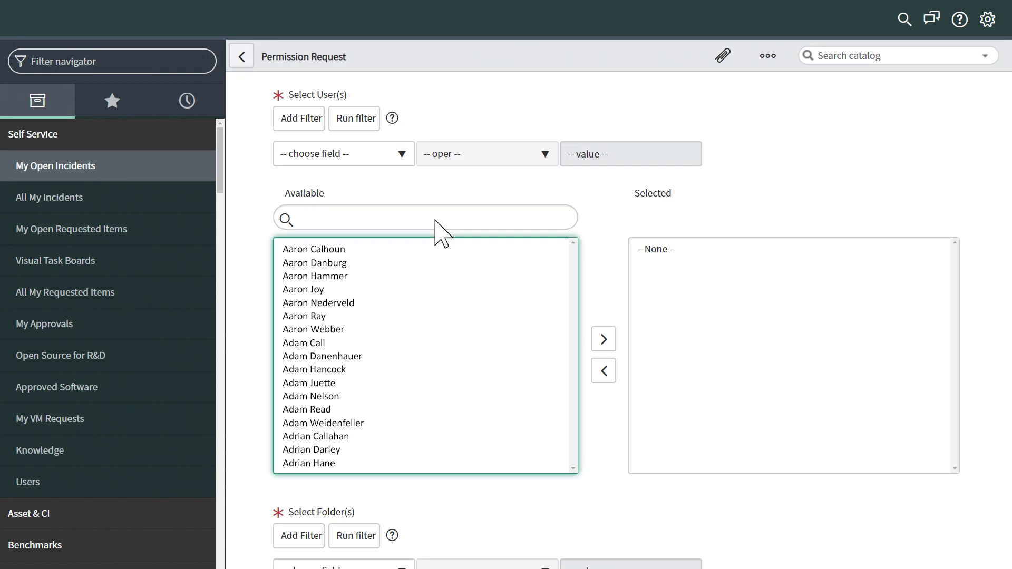
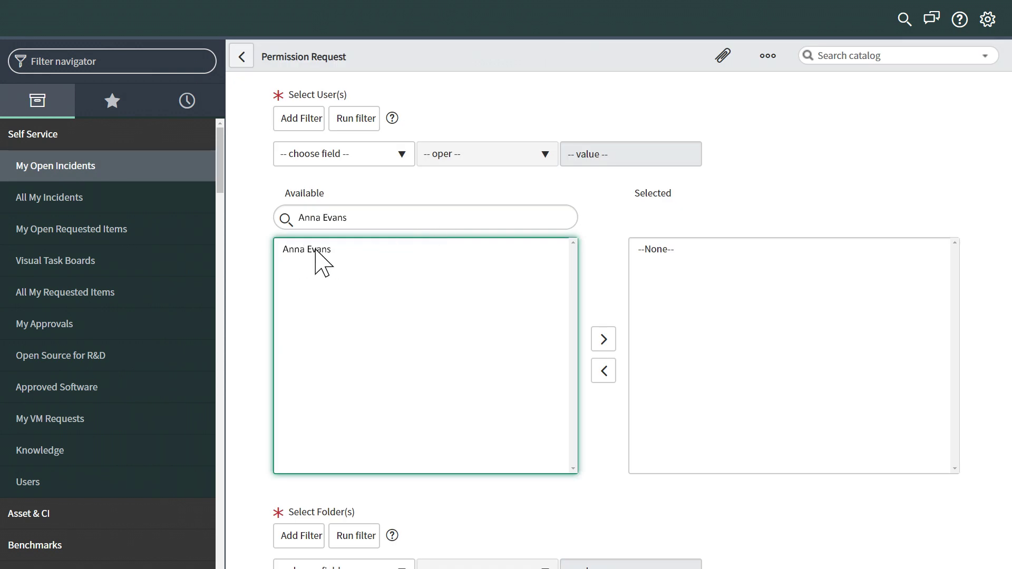
click(316, 251)
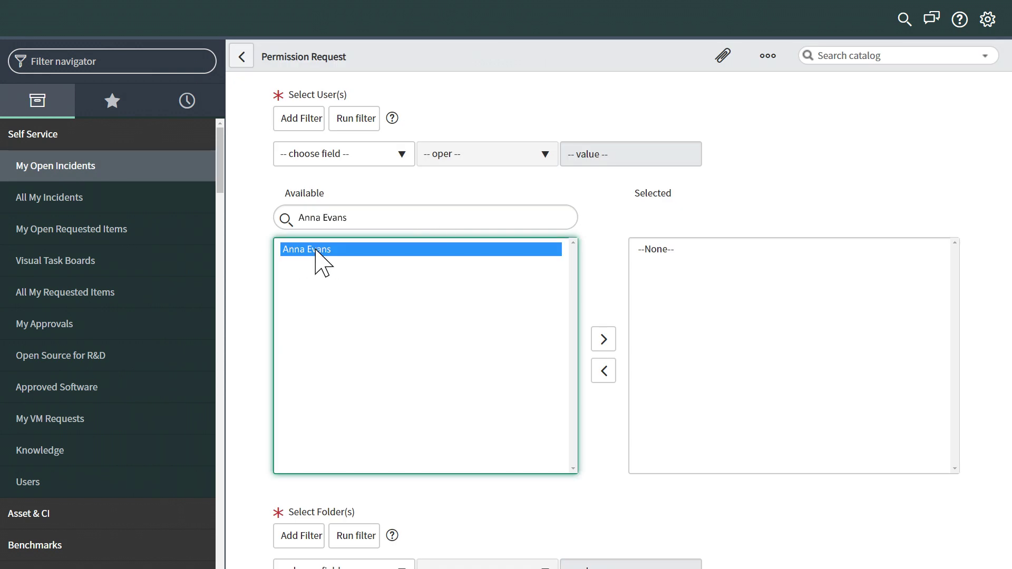
click(603, 340)
scroll(605, 351, down, 8)
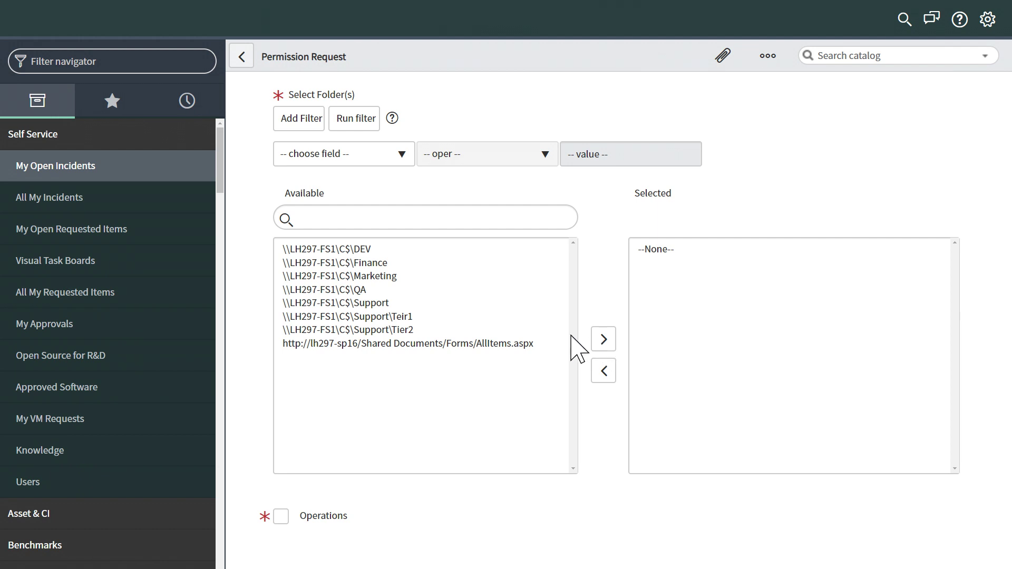
click(390, 276)
click(603, 340)
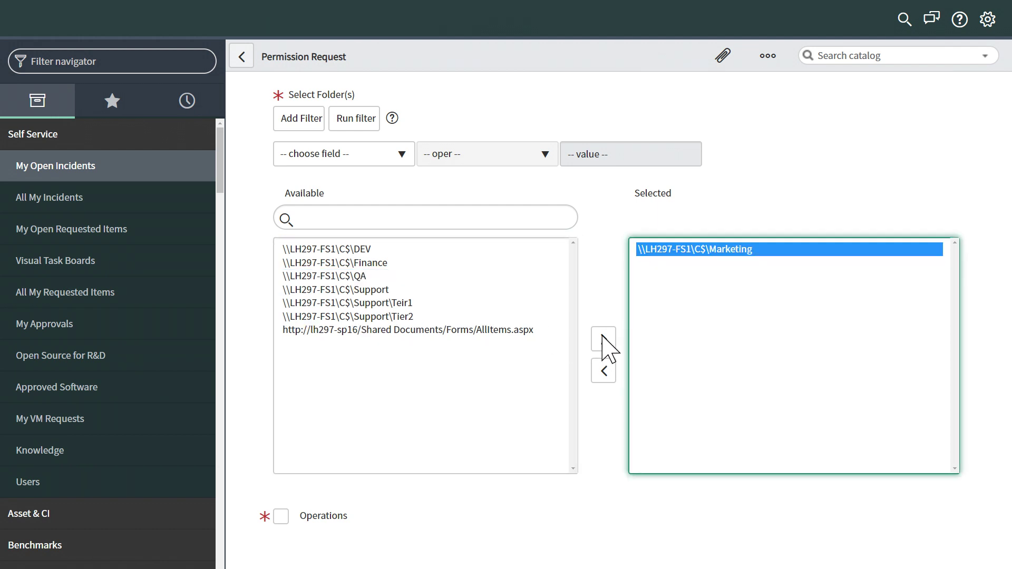
Set the Marketing folder's operation to Grant with Full permission and confirm
scroll(603, 343, down, 7)
click(281, 136)
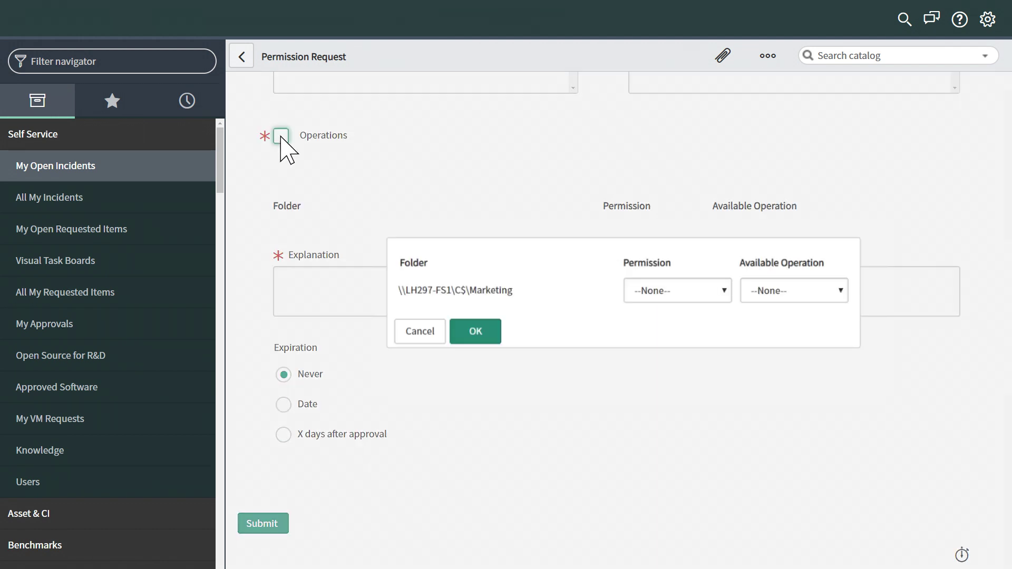
click(812, 291)
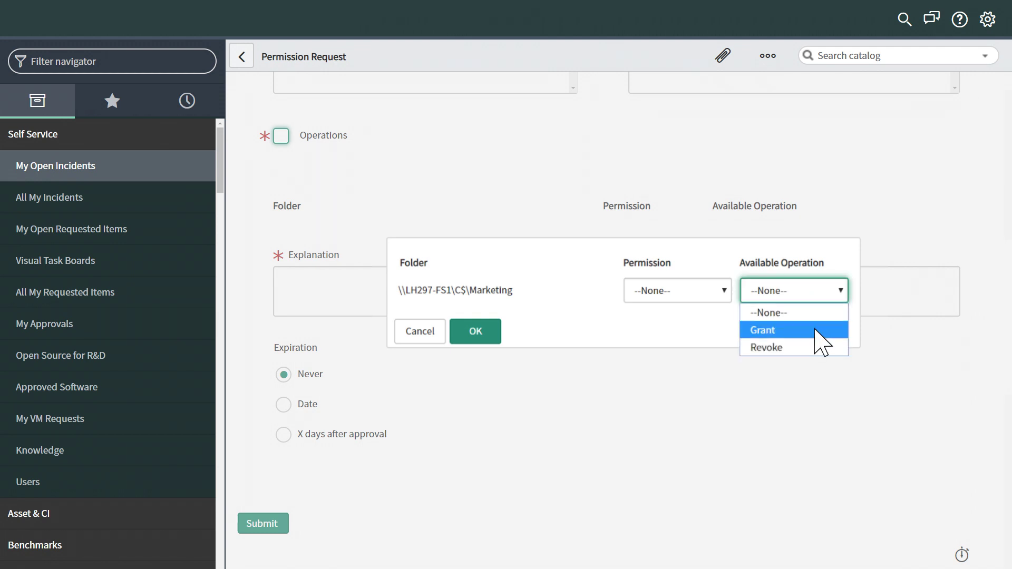
click(816, 330)
click(706, 291)
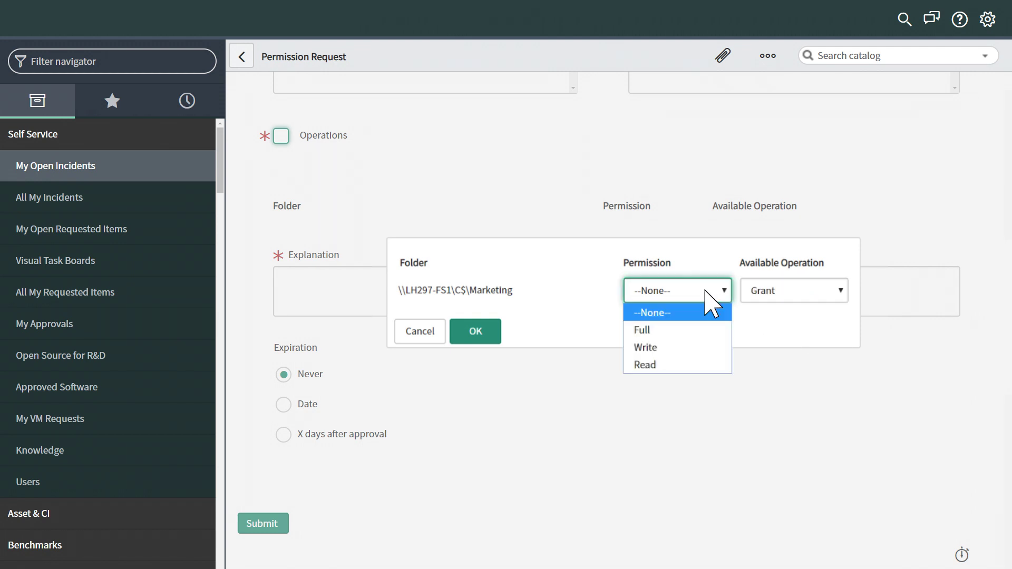
click(699, 332)
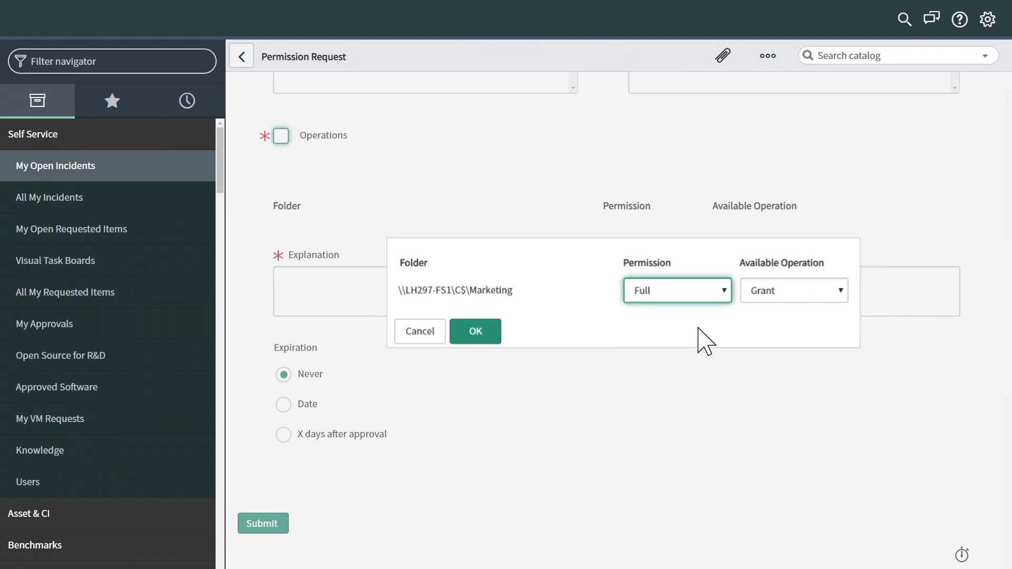
click(477, 331)
Write an explanation that the user is a Marketing new-hire needing access to this folder
text(Anna is a new-hire in the Marketing department and)
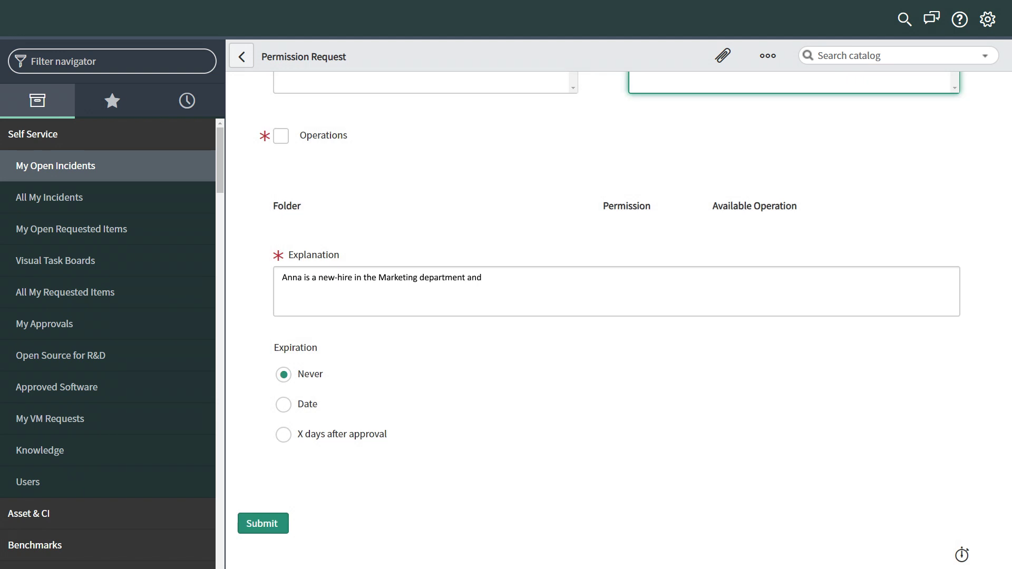
text( needs access to this folder for her job.)
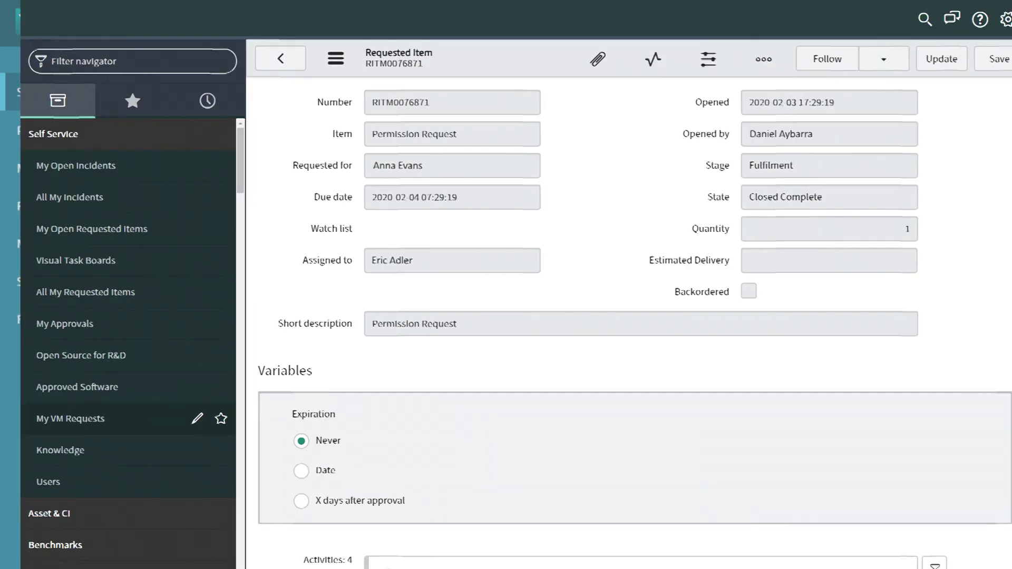
Scroll to the requested item's activity history showing its state reaching Closed Complete
scroll(615, 290, down, 8)
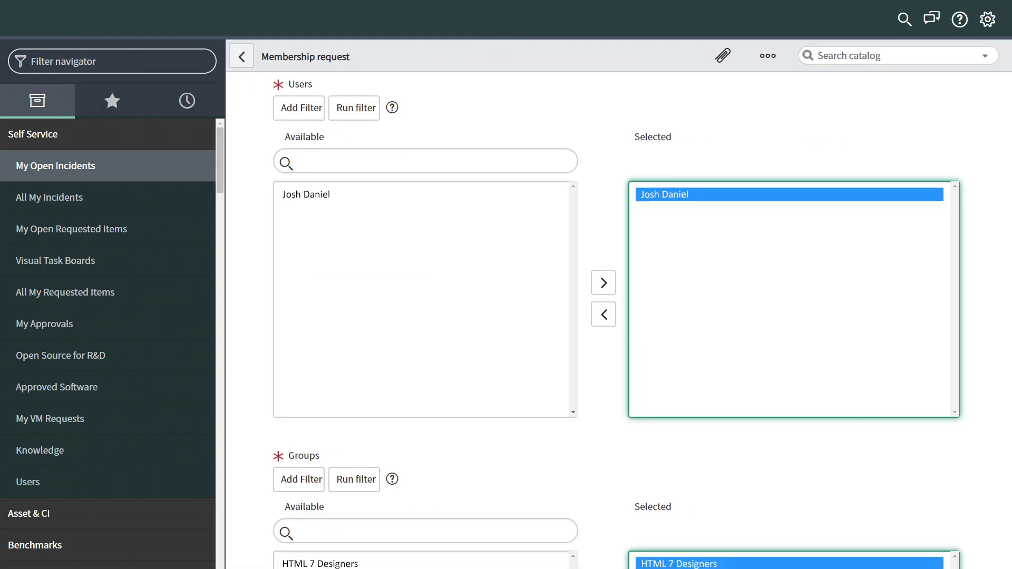
Scroll past the Grant operation and explanation, then submit the HTML 7 Designers membership request
scroll(619, 324, down, 1)
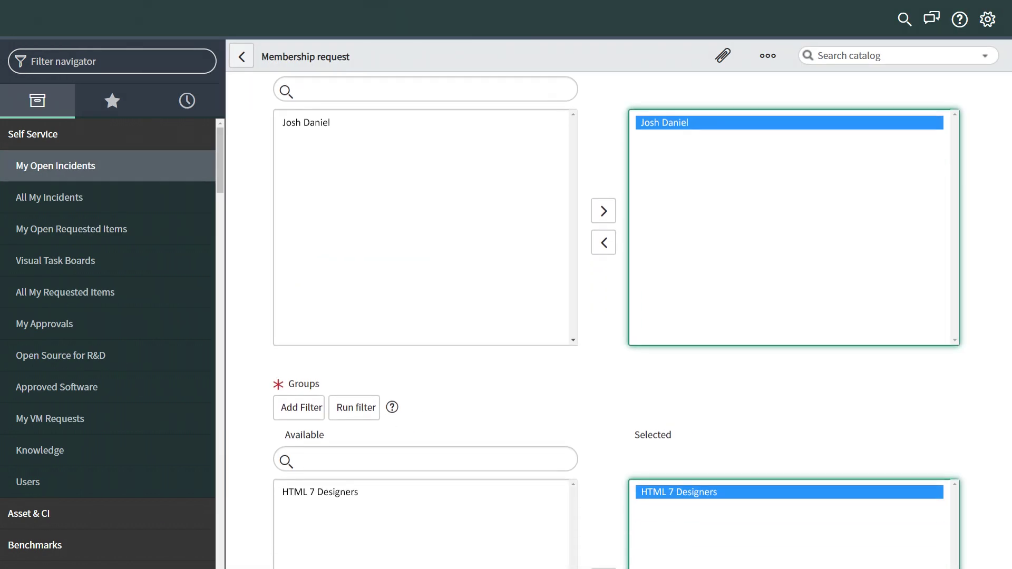
scroll(618, 317, down, 7)
scroll(618, 316, down, 5)
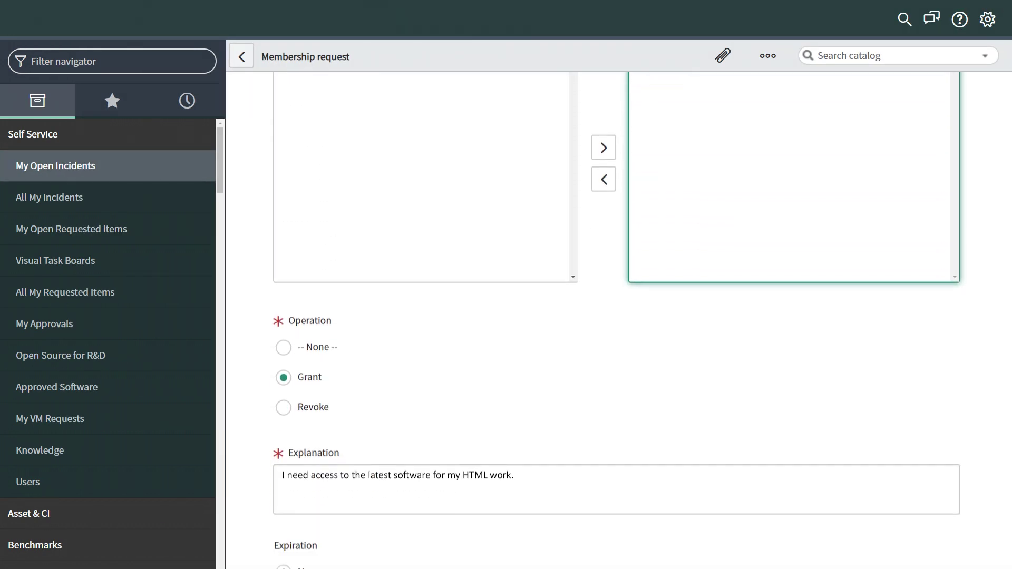
click(266, 516)
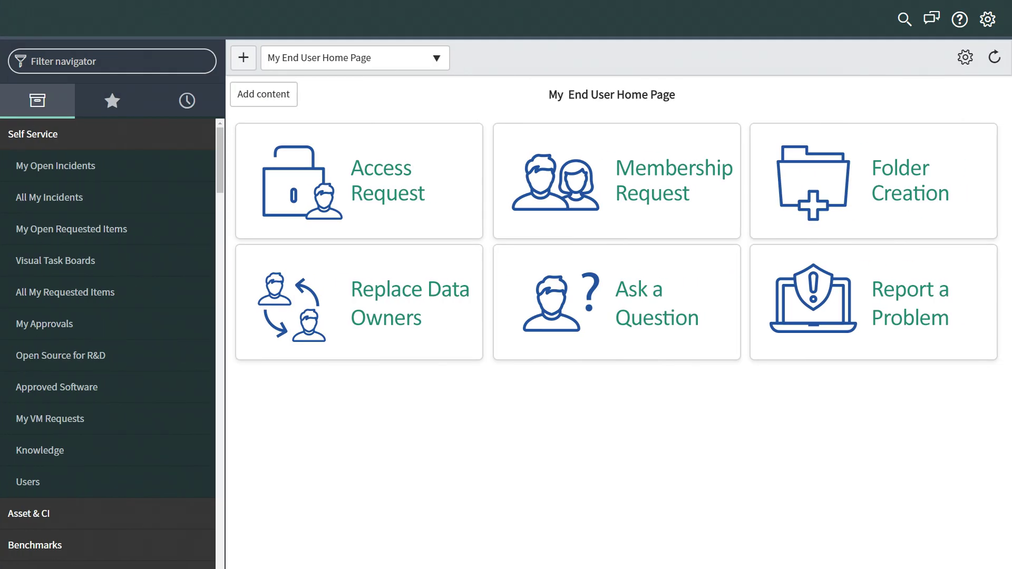
Start a folder creation request with Finance chosen as the parent folder
click(894, 224)
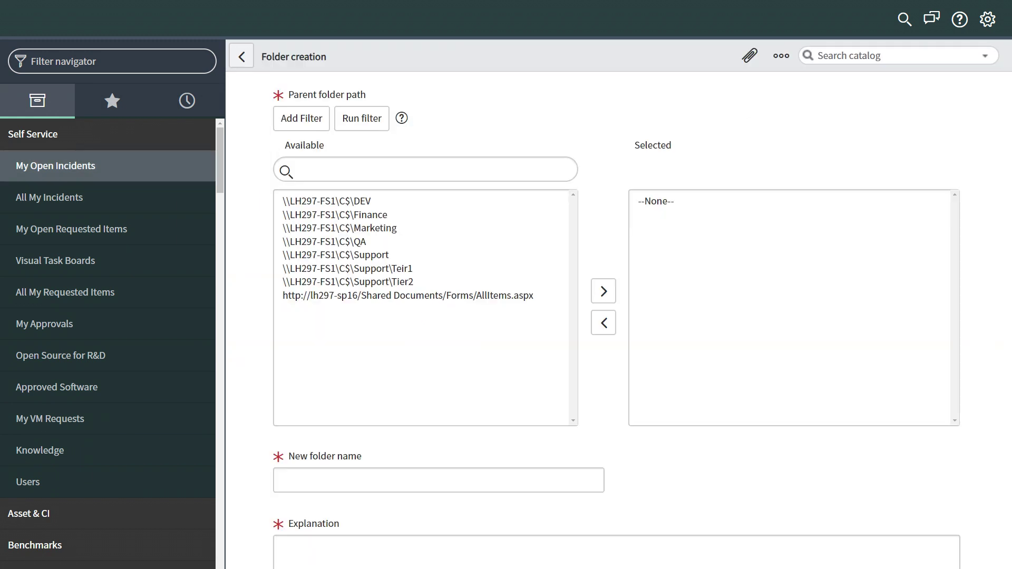
click(369, 215)
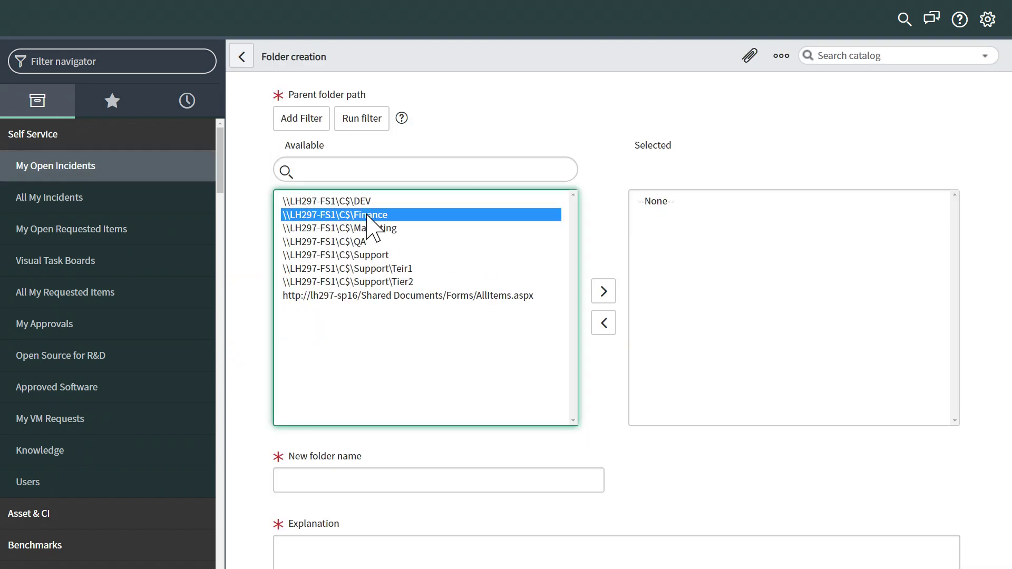
click(603, 292)
Name the folder Special_Projects and explain it will store miscellaneous Finance projects
scroll(606, 296, down, 3)
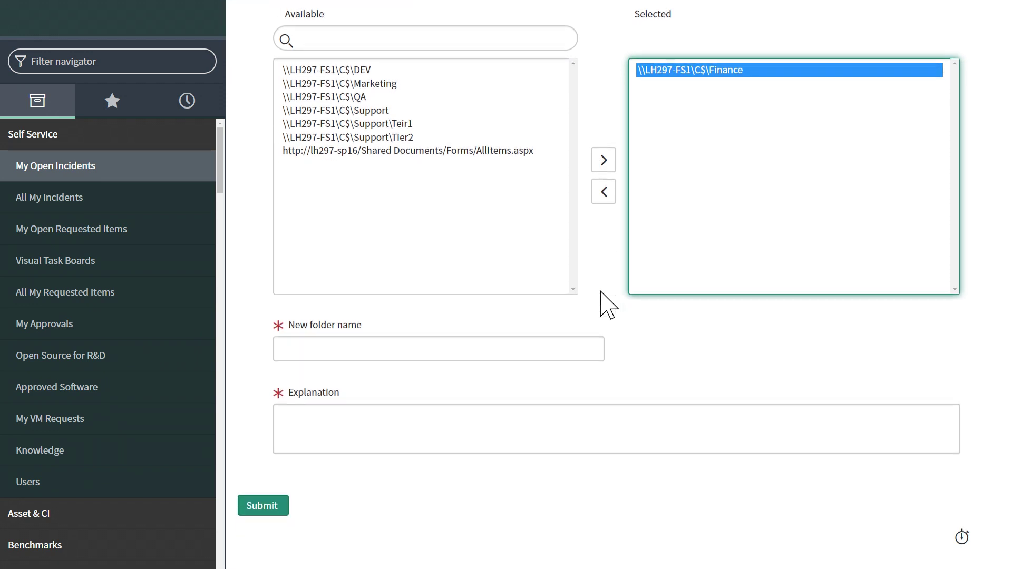
click(484, 346)
text(Special_Projects)
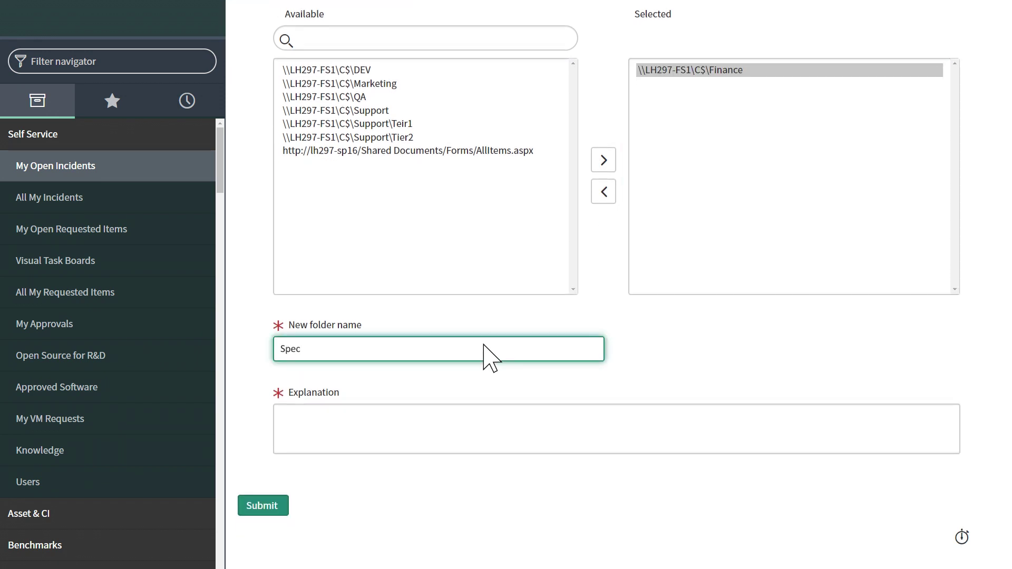
click(462, 444)
text(We need a folder to store miscellaneous Finance projects.)
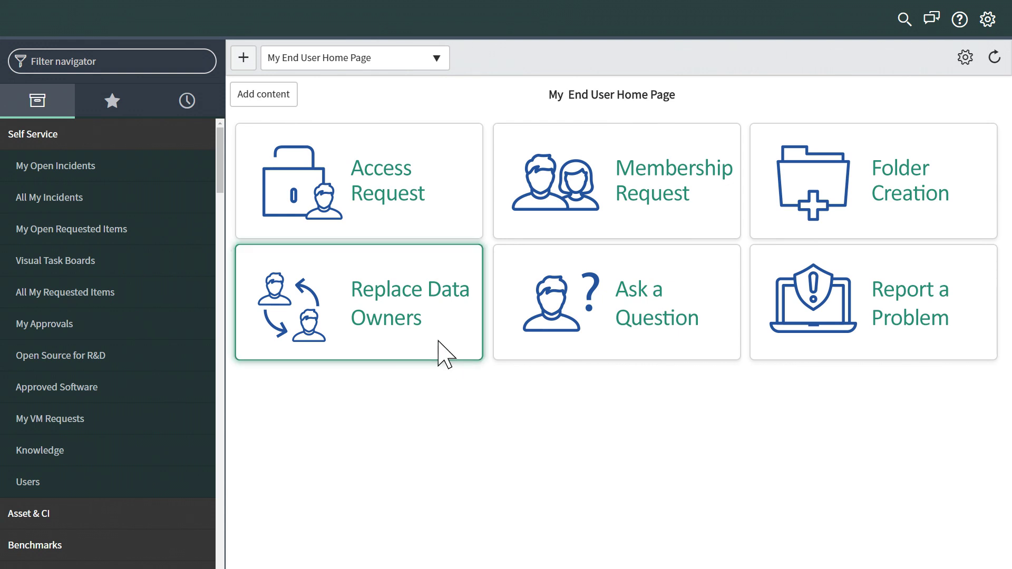
Open the Replace Data Owners request form
click(445, 356)
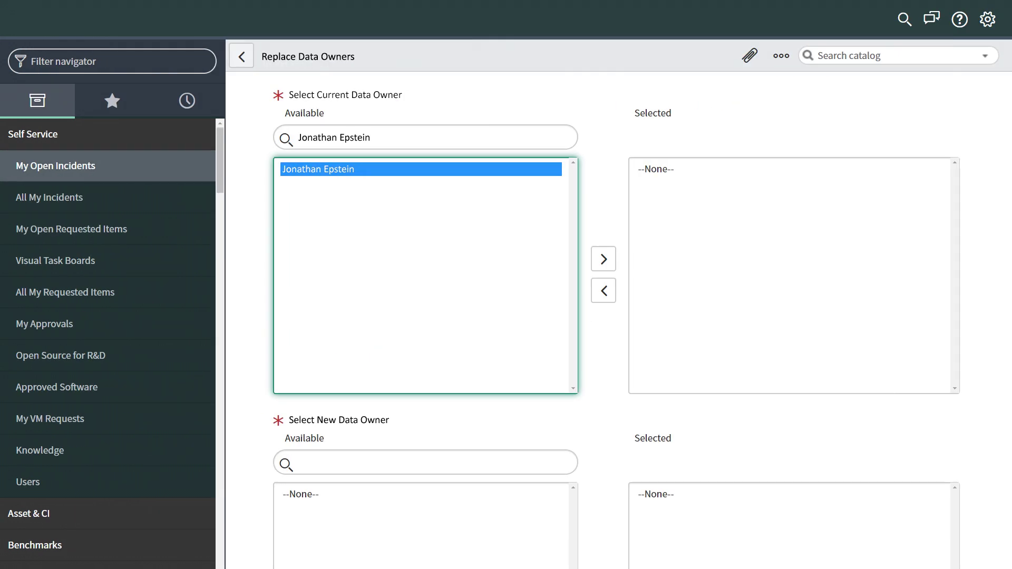
Select the current data owner, search and add the new data owner, then submit the replacement
click(611, 265)
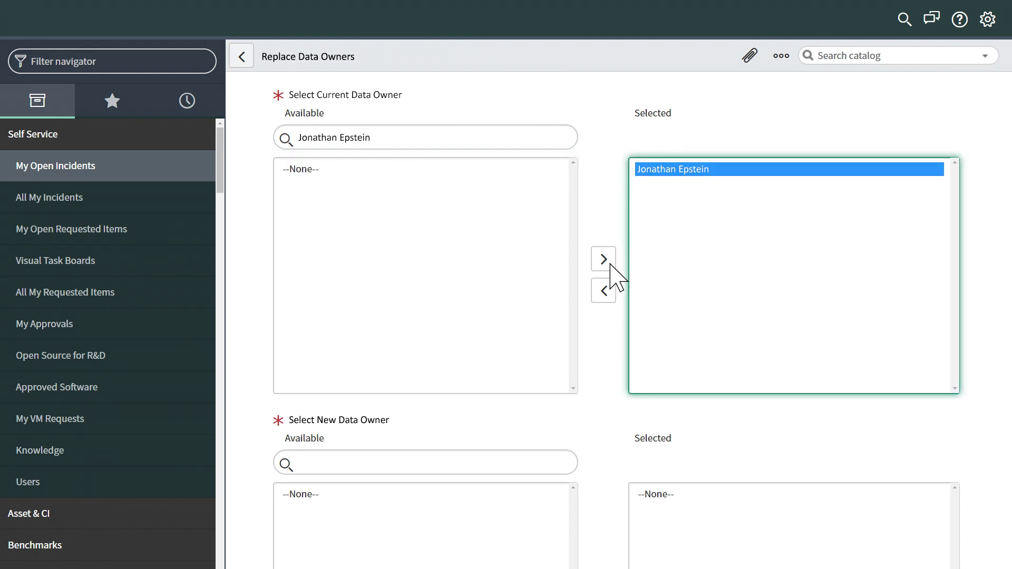
scroll(616, 277, down, 5)
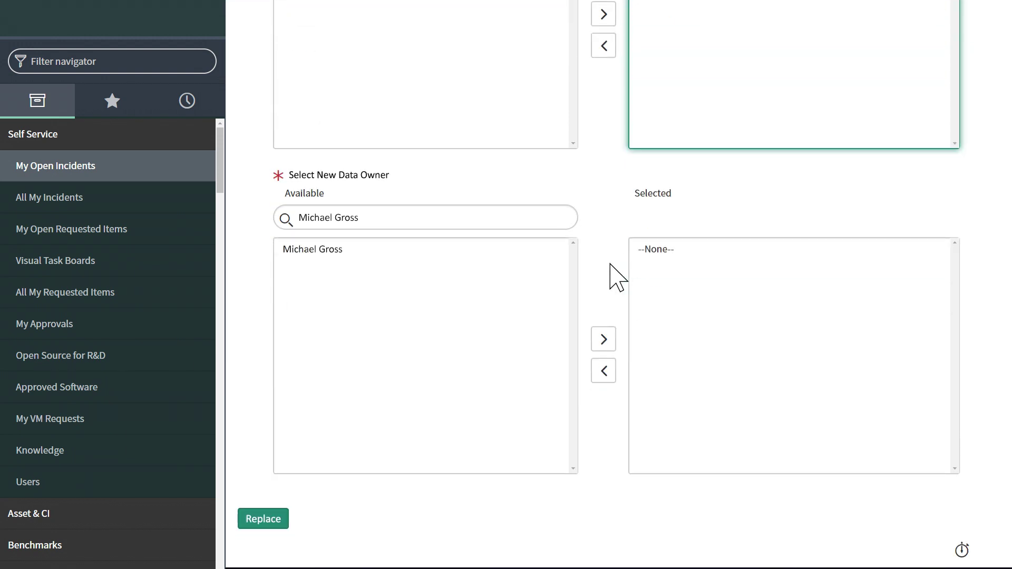
click(331, 259)
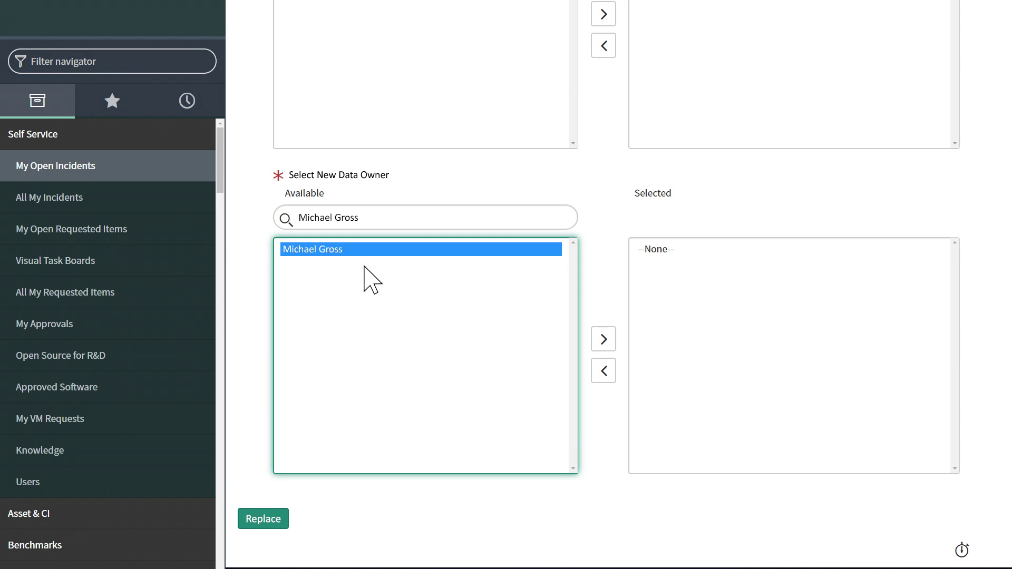
click(604, 340)
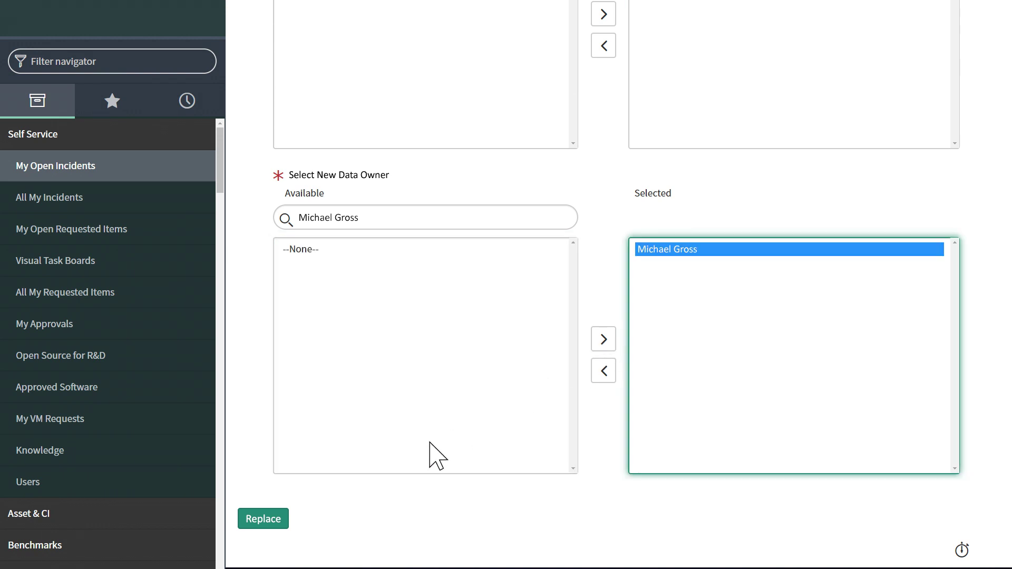
click(271, 521)
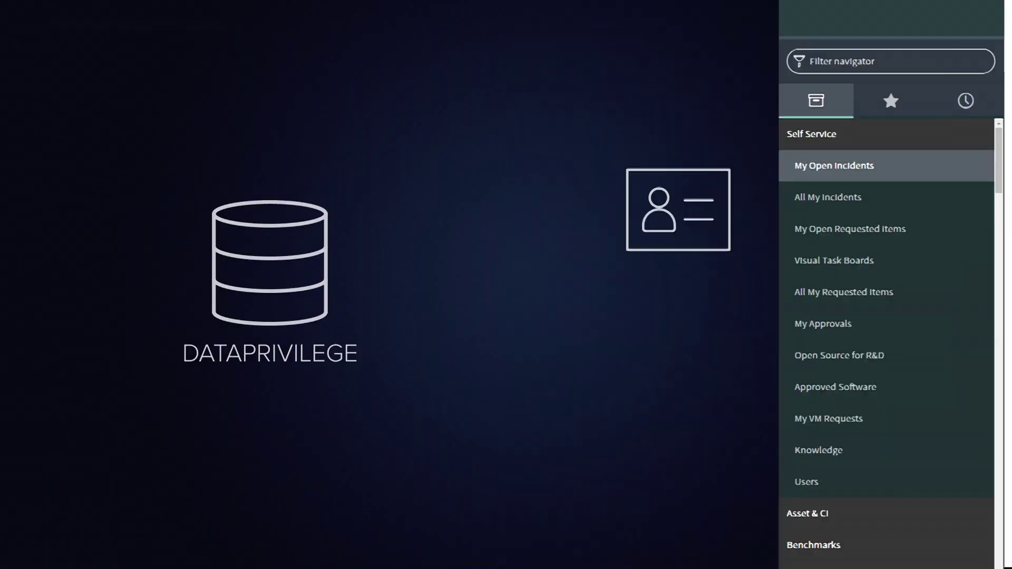